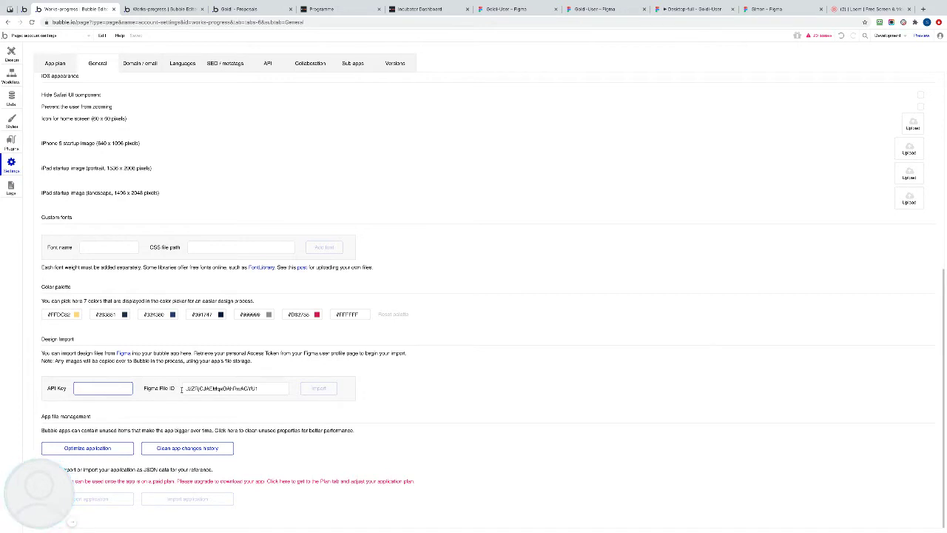
Delete the old value from the Figma File ID box under Design import.
left_click_drag(184, 388, 281, 388)
key("BackSpace")
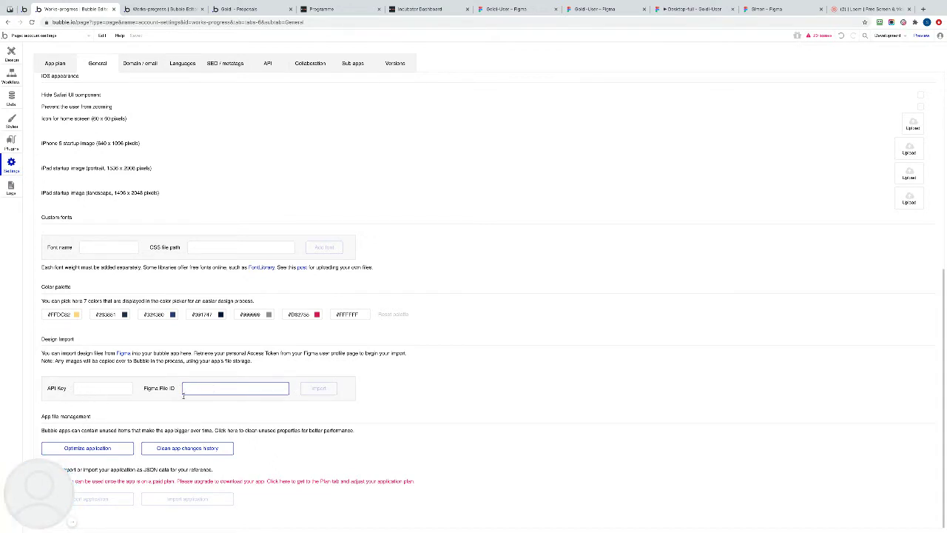
Select the Goldi-User file key in the Figma address bar, then return to Bubble's design import settings.
left_click(514, 10)
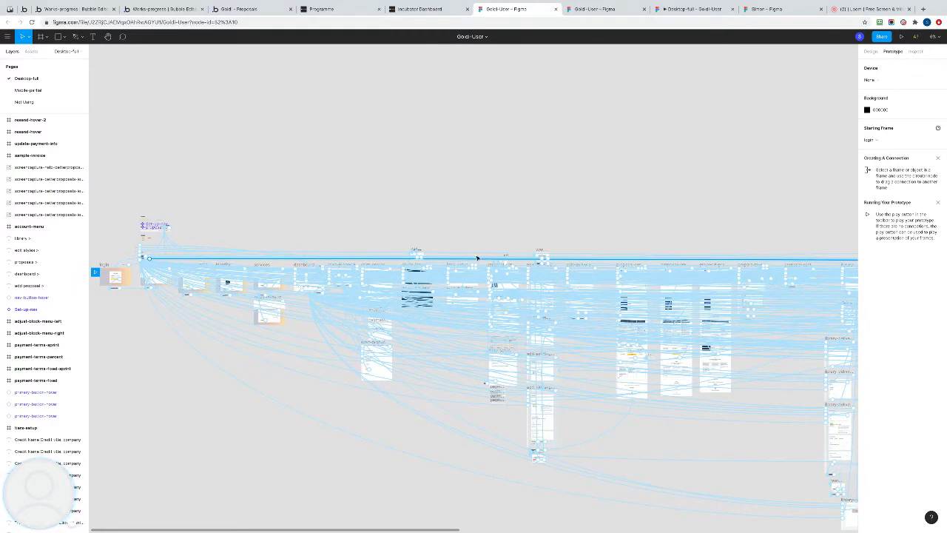
left_click(574, 9)
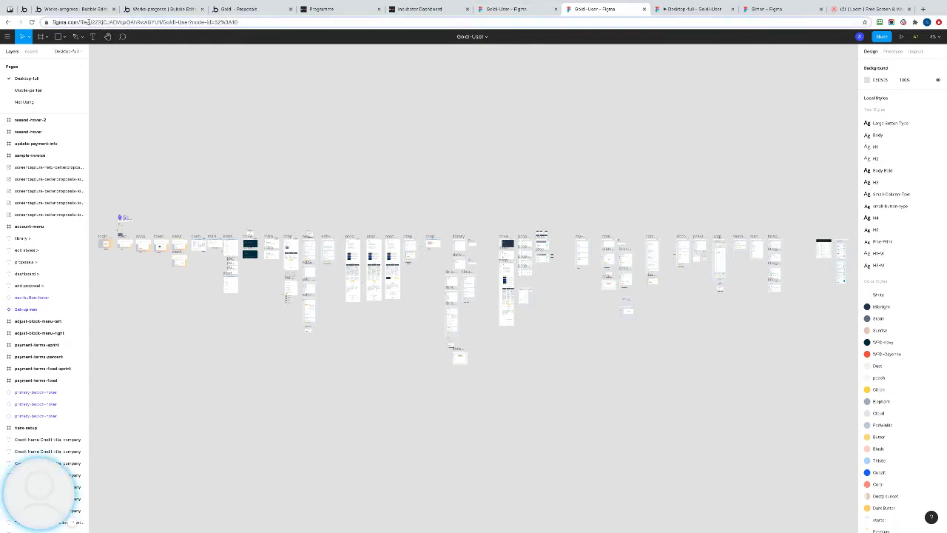
left_click_drag(94, 22, 160, 21)
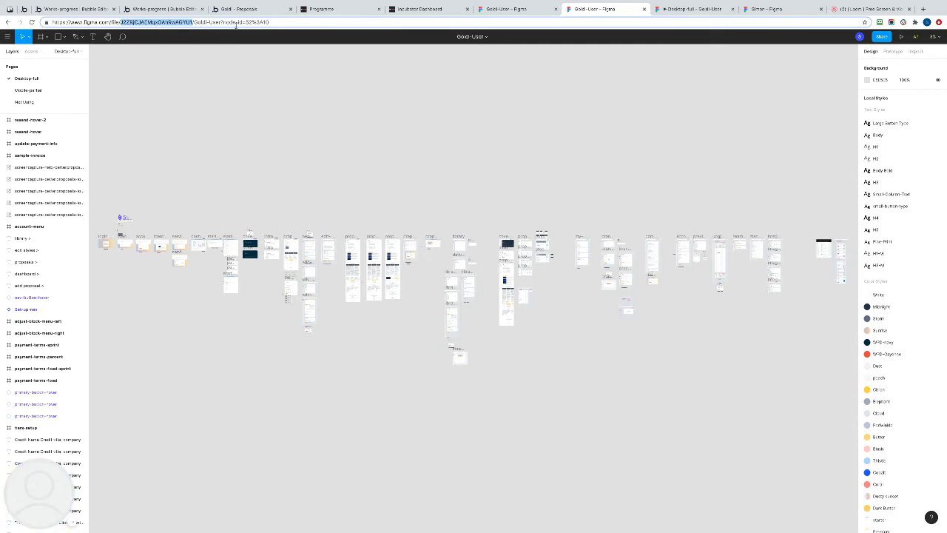
left_click(67, 11)
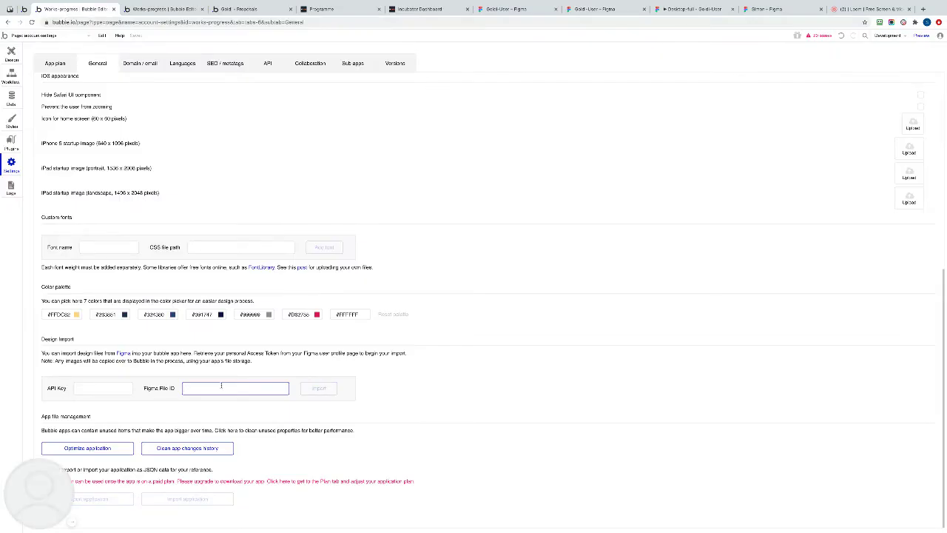
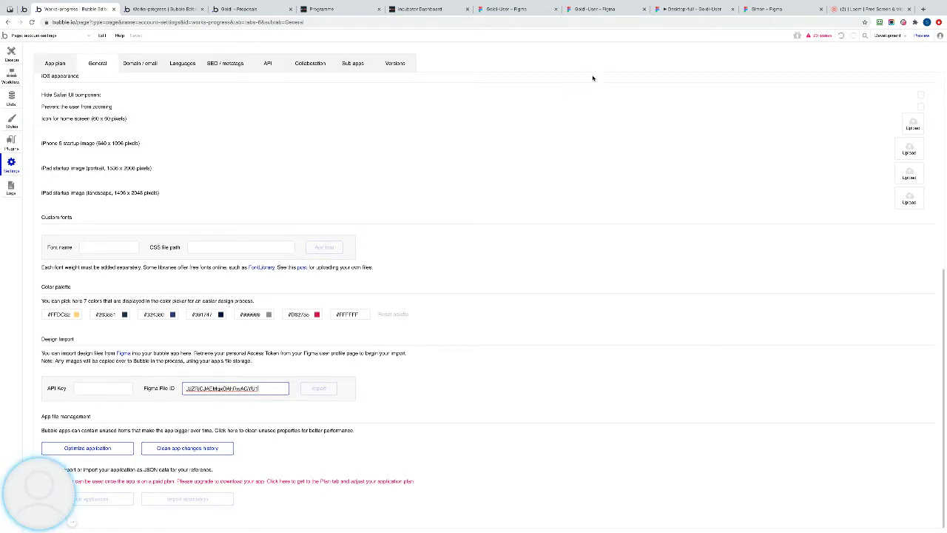
Paste the Goldi-User file key into Figma File ID, then go to Figma account settings.
left_click(786, 9)
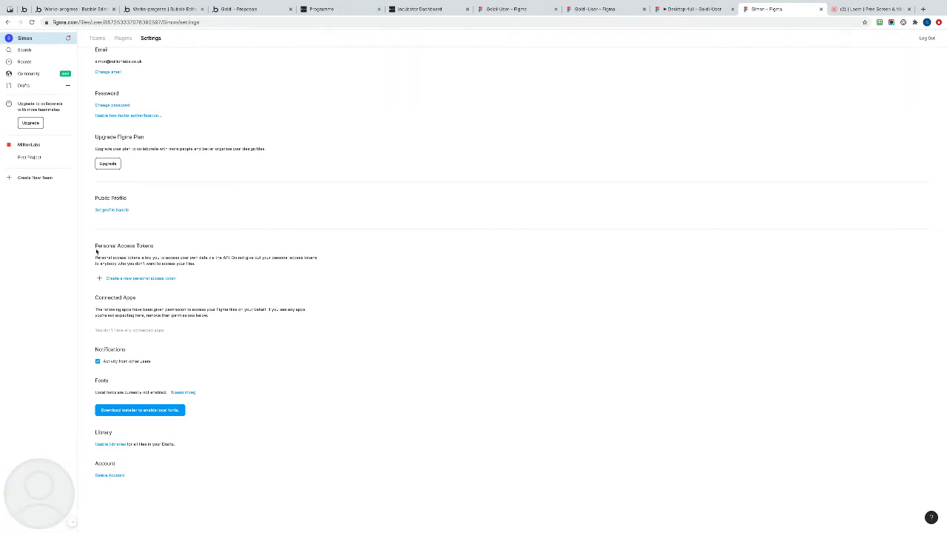
Create a Figma personal access token described 'Bubble' and copy the token for Bubble.
left_click(132, 278)
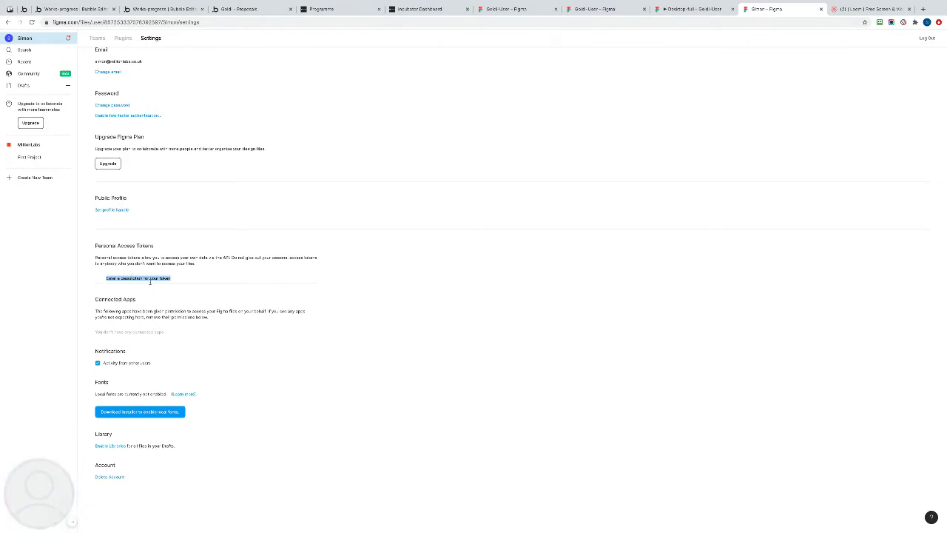
type("Bubble")
key("Return")
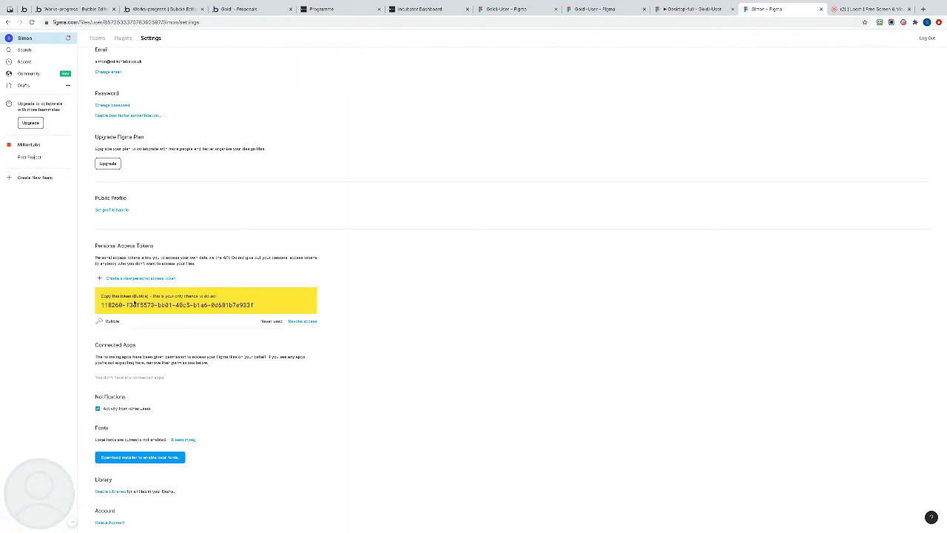
left_click_drag(100, 304, 256, 306)
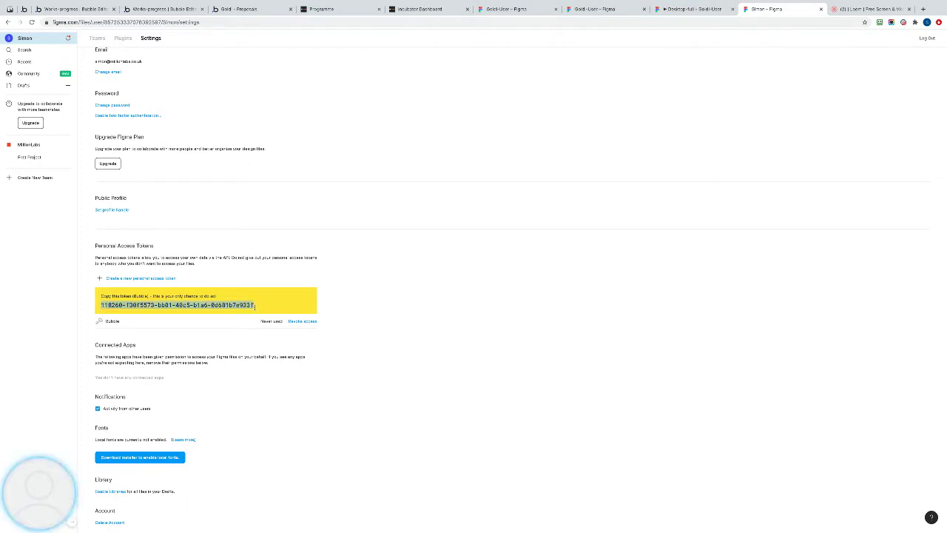
left_click(81, 9)
left_click(79, 388)
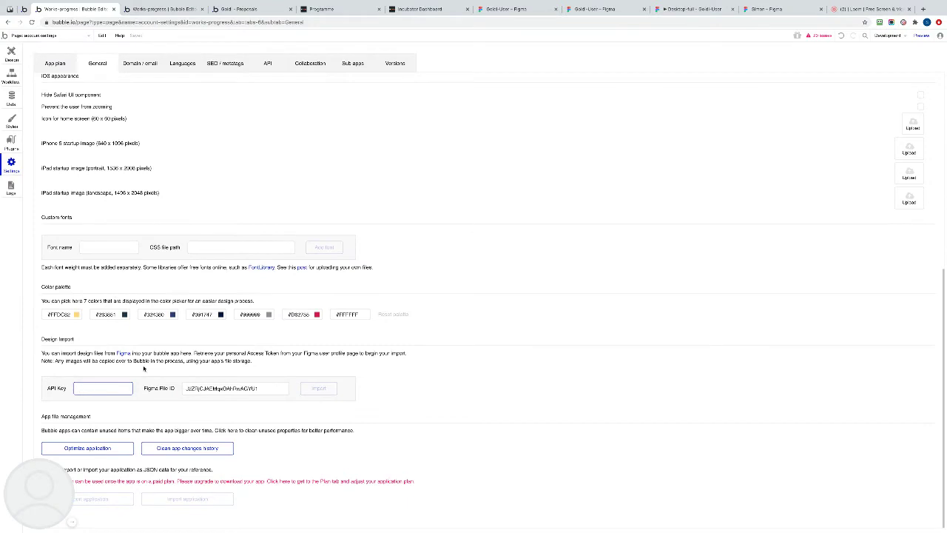
Paste the new Figma token into Bubble's Design import API Key field.
key("ctrl+v")
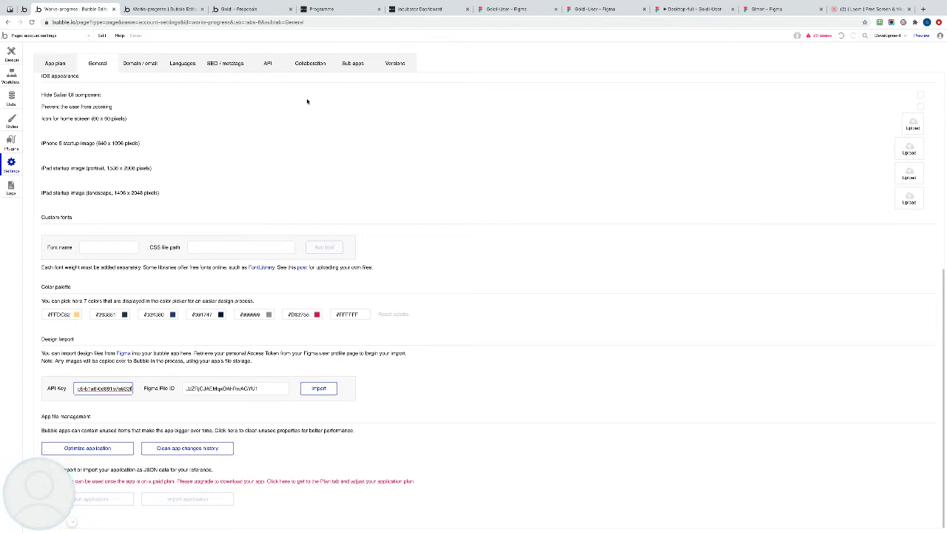
left_click(484, 11)
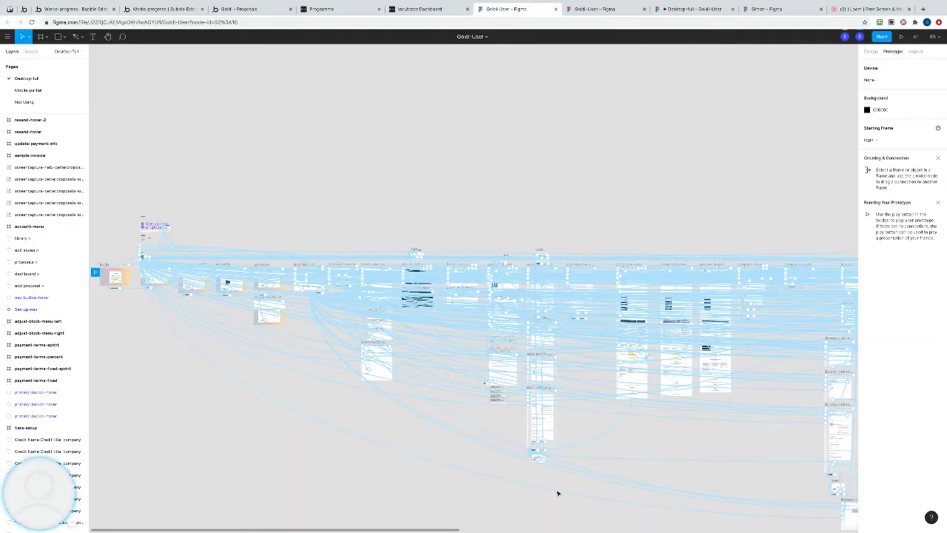
Review the Goldi-User design frames, then return to Bubble and show the app's page list.
left_click(596, 9)
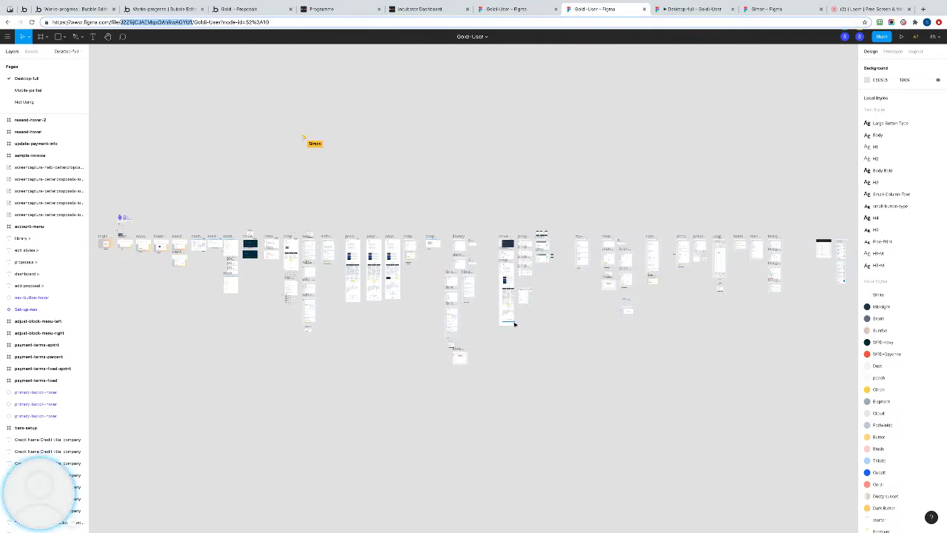
left_click(76, 9)
left_click(50, 35)
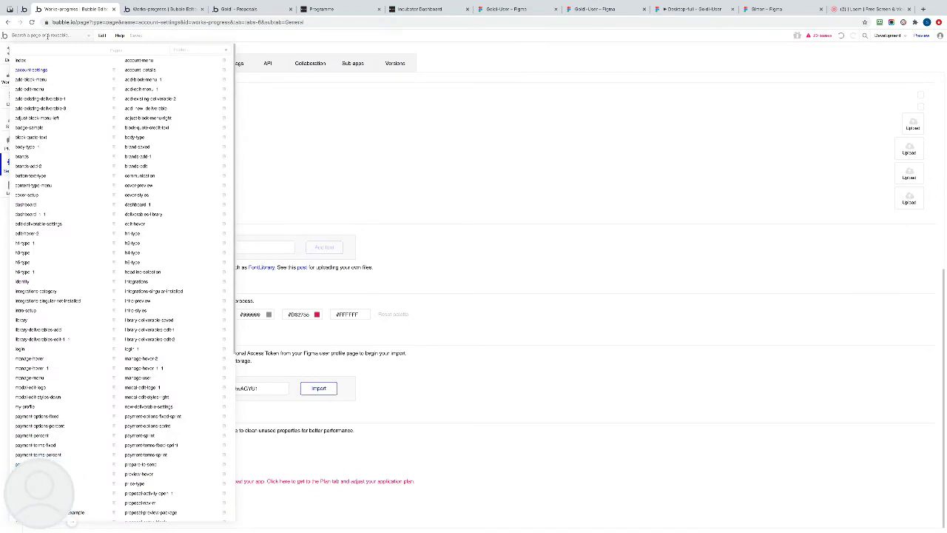
scroll(52, 303, "down", 5)
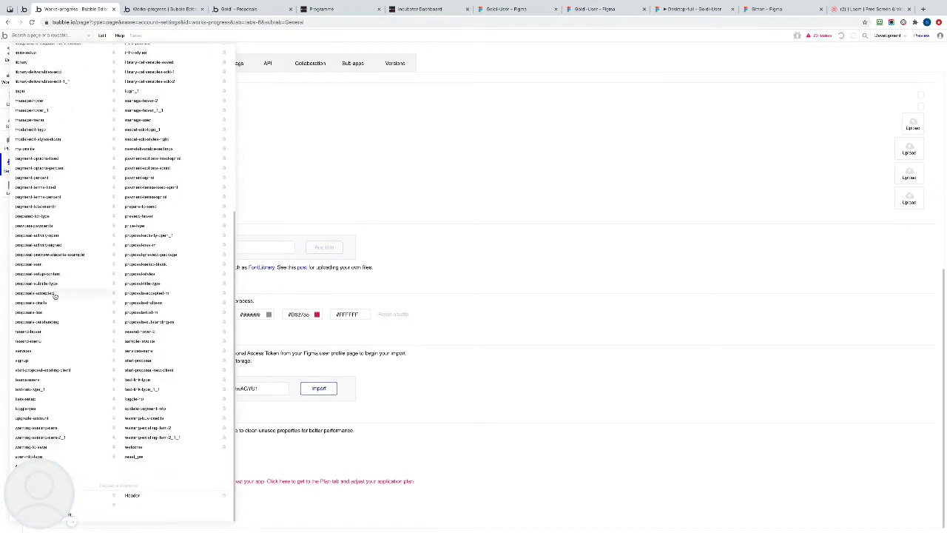
scroll(56, 288, "up", 5)
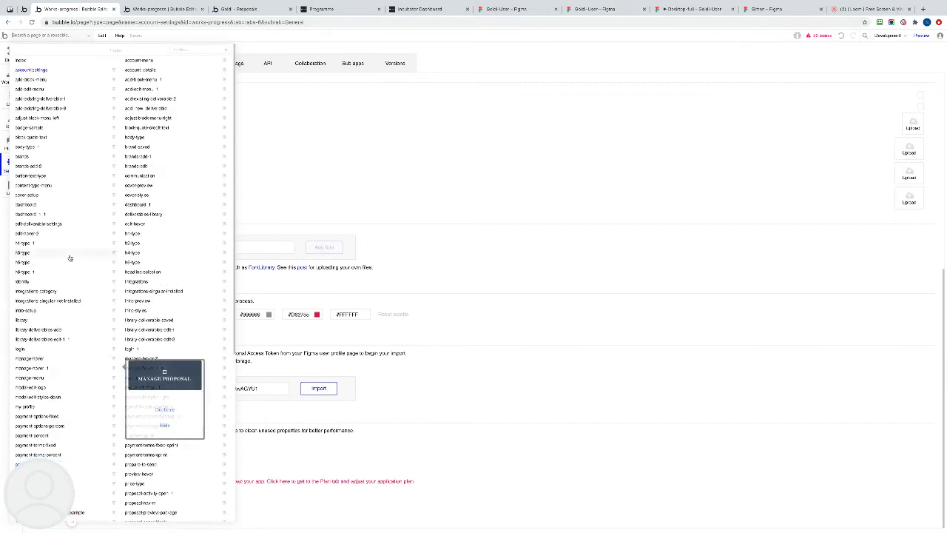
scroll(69, 258, "down", 3)
scroll(69, 257, "up", 3)
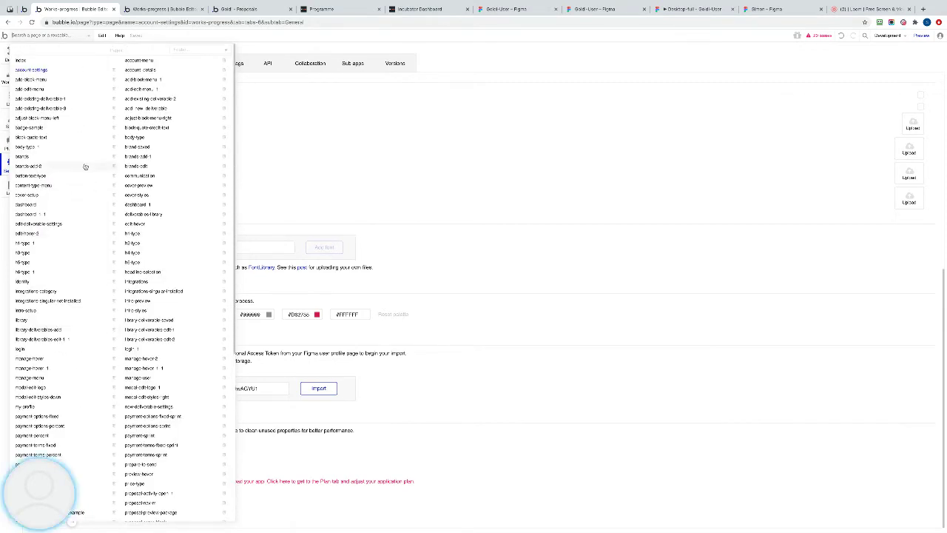
mouse_move(125, 97)
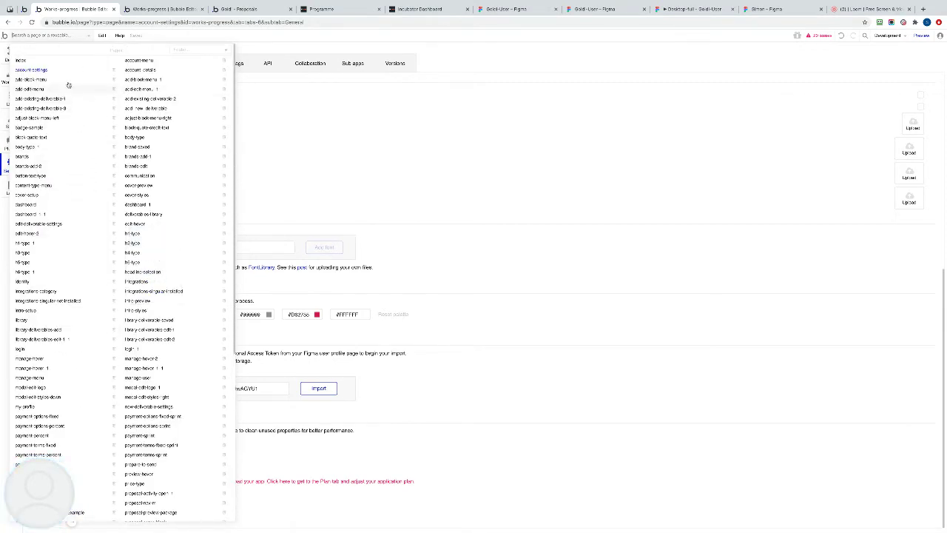
mouse_move(33, 72)
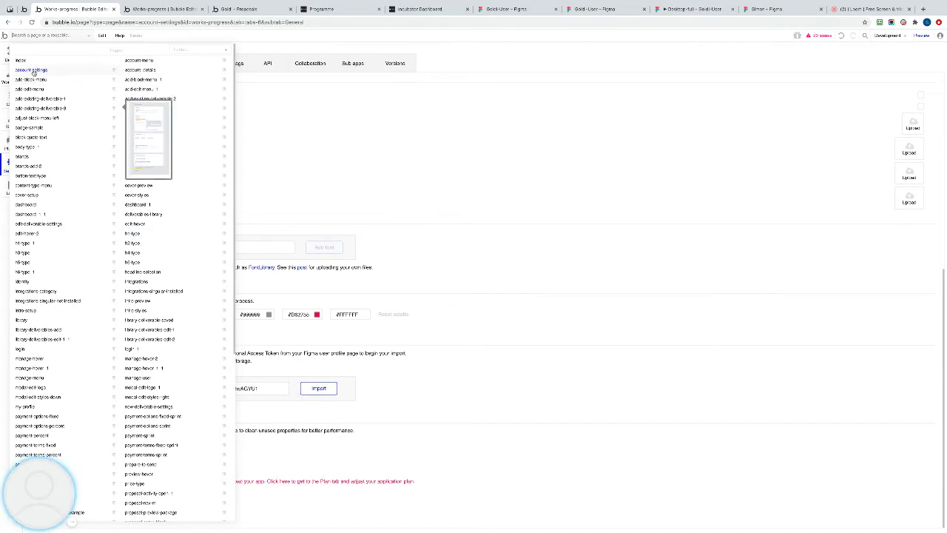
Open the account-details page in Bubble and view the Goldi-User Account Information prototype.
left_click(144, 69)
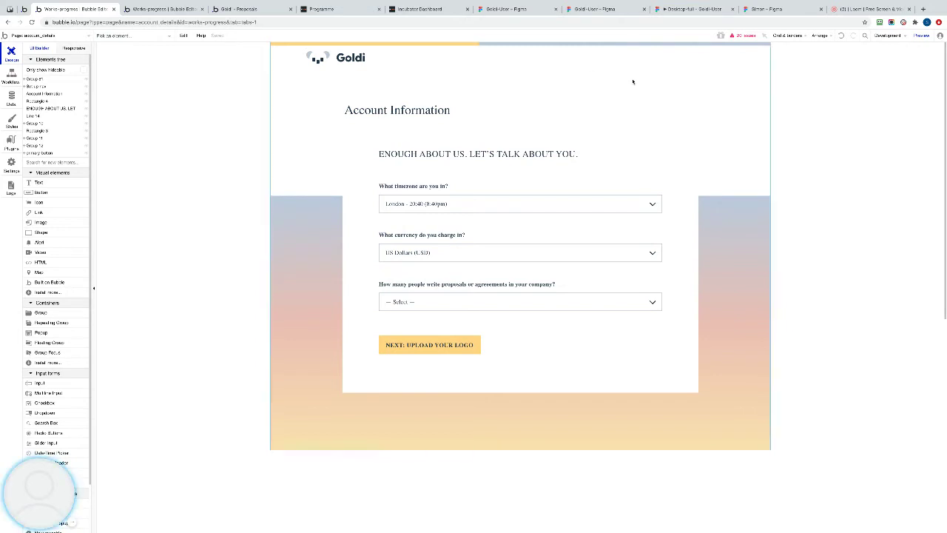
left_click(703, 11)
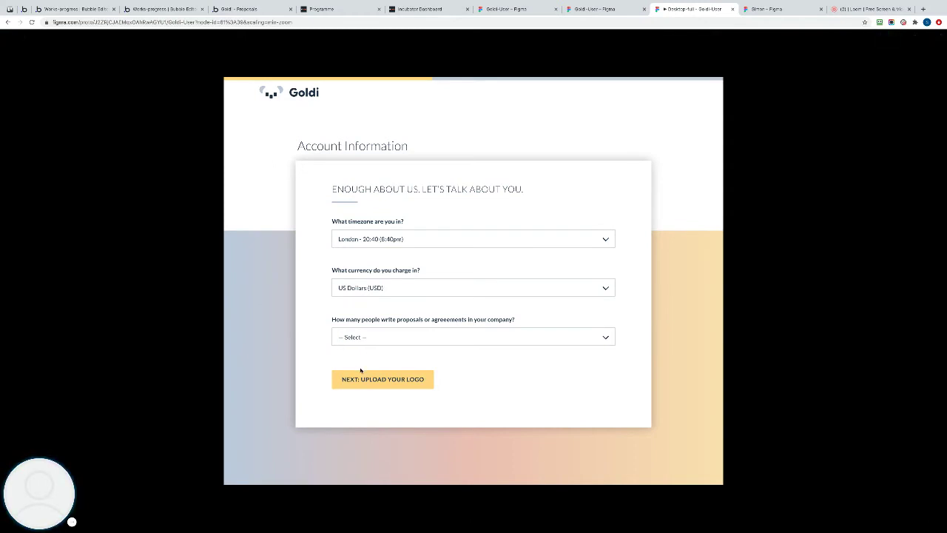
Return to the Works-progress Bubble editor showing the imported account_details page.
left_click(88, 9)
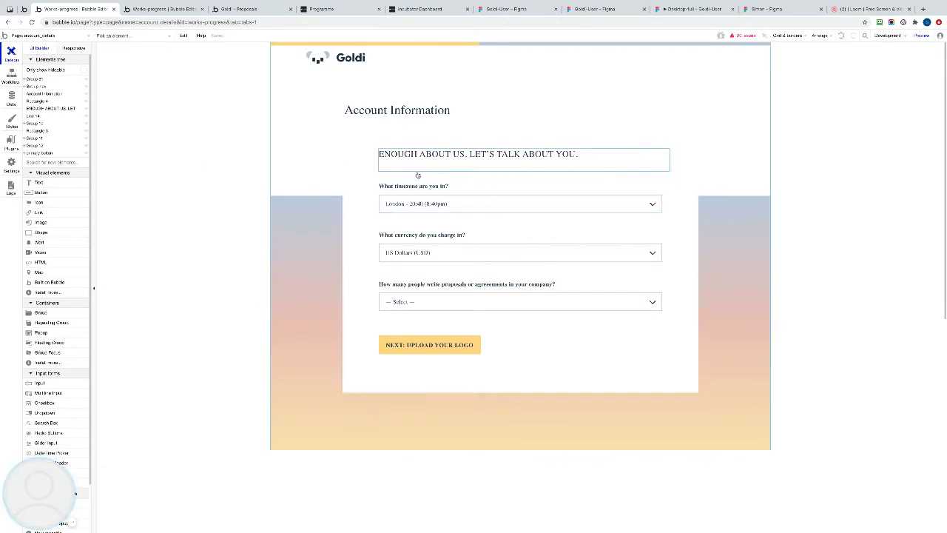
double_click(351, 136)
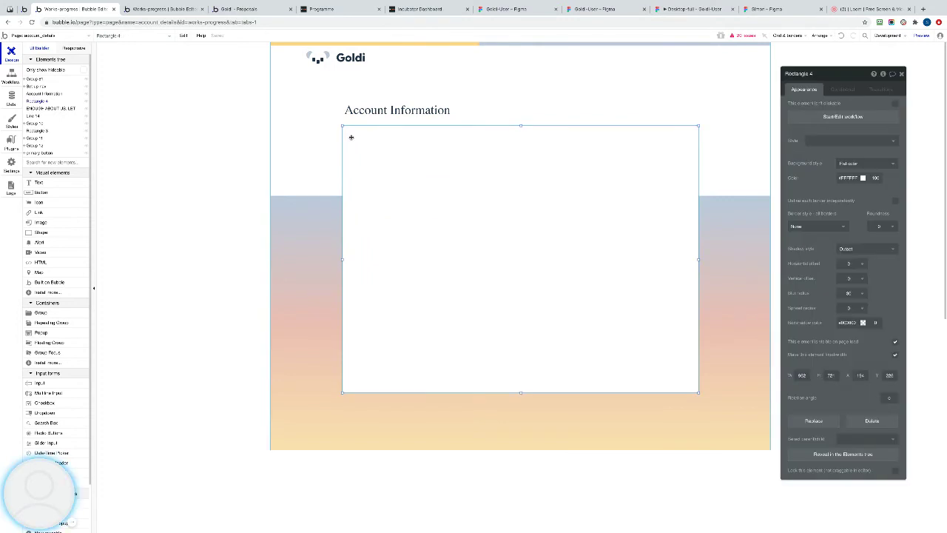
left_click(313, 229)
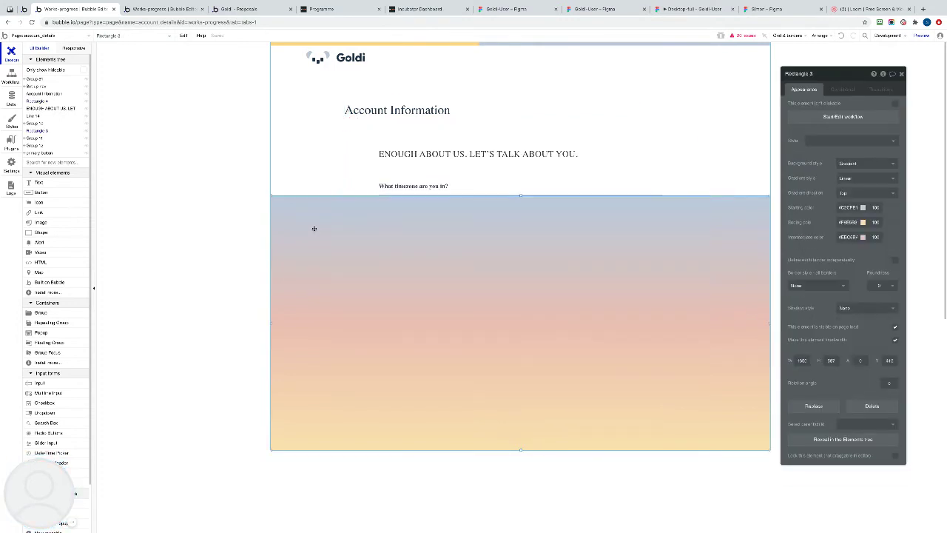
left_click(317, 148)
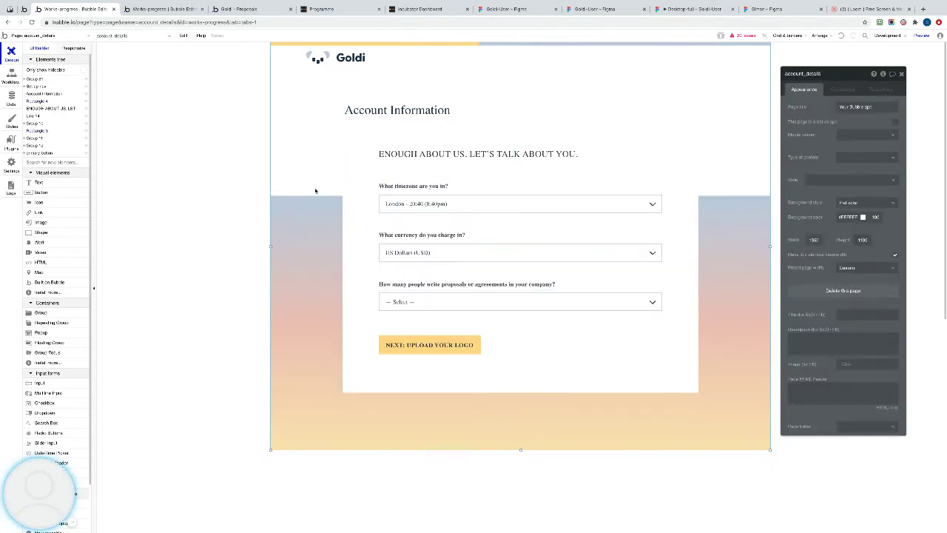
left_click(386, 205)
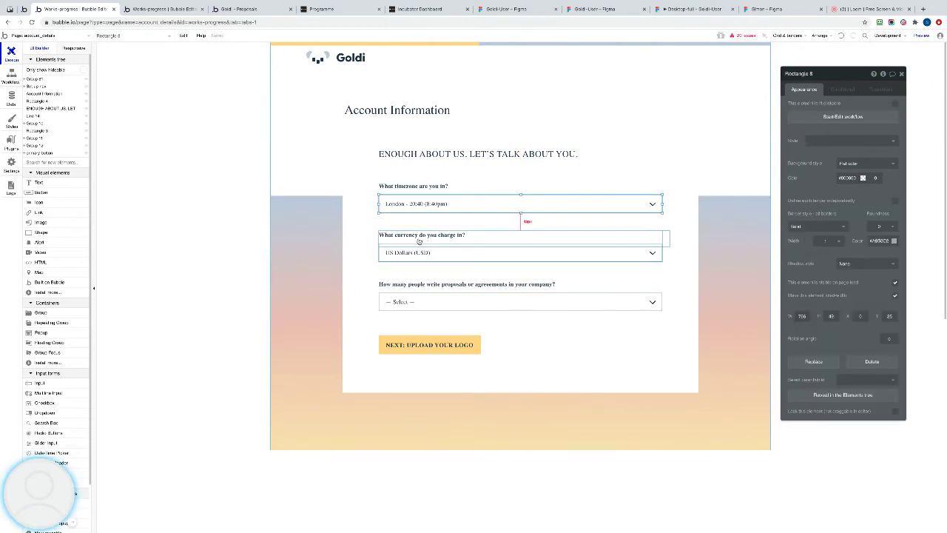
left_click(419, 253)
left_click(418, 345)
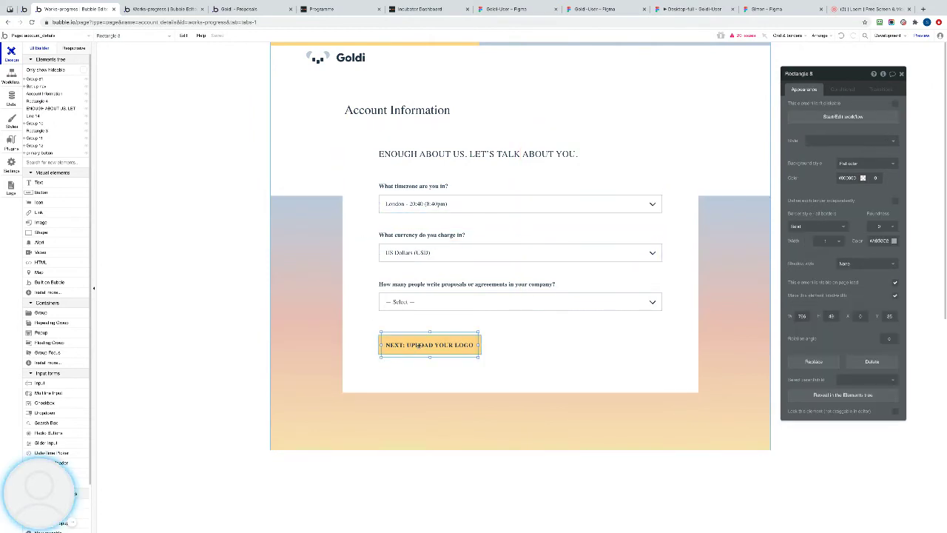
left_click(379, 345)
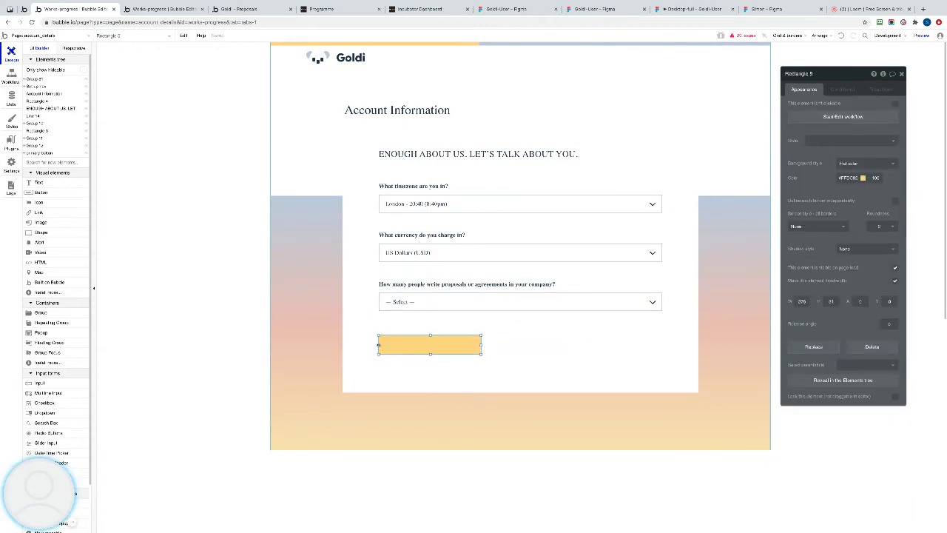
left_click(360, 318)
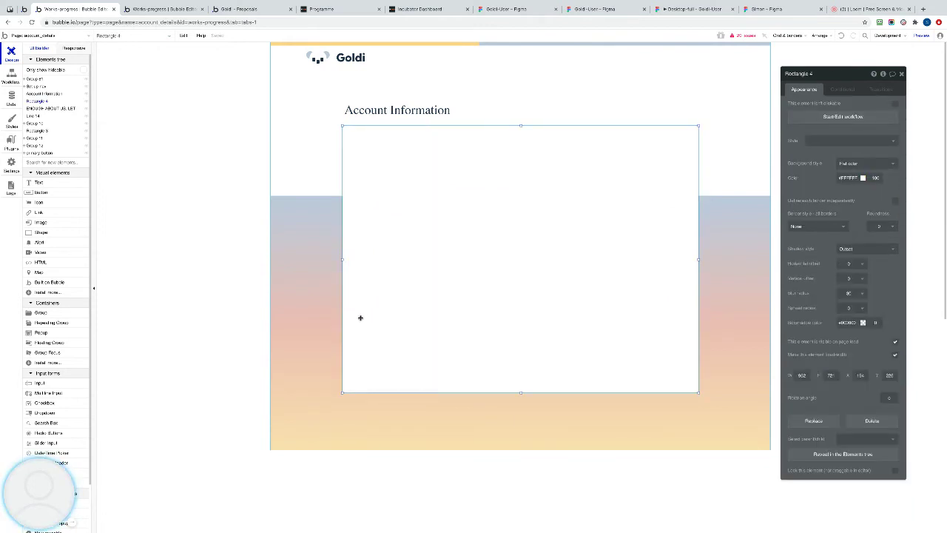
left_click(335, 363)
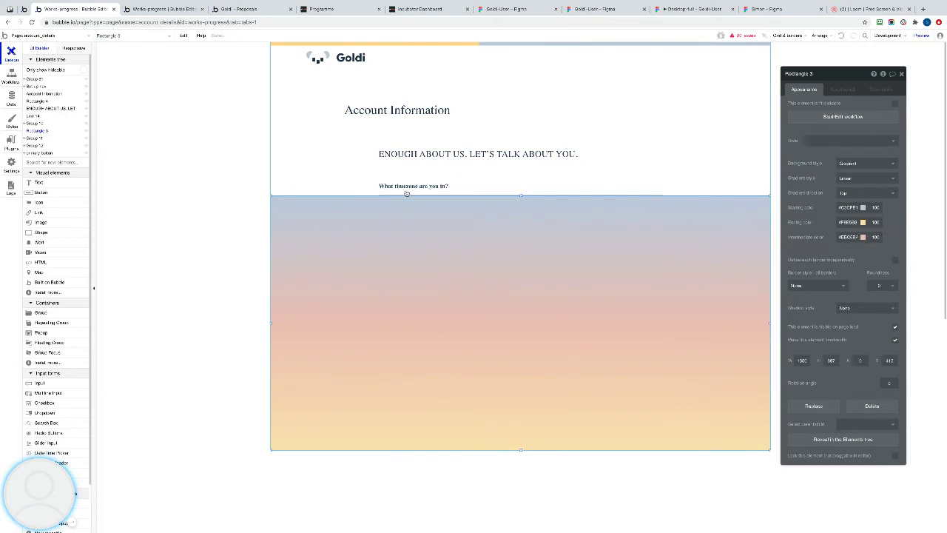
left_click(406, 193)
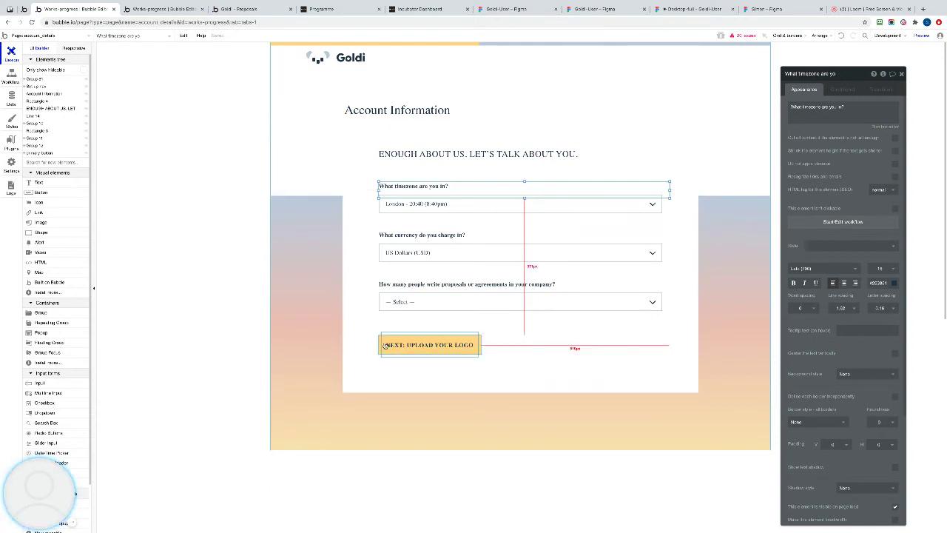
left_click_drag(383, 347, 386, 338)
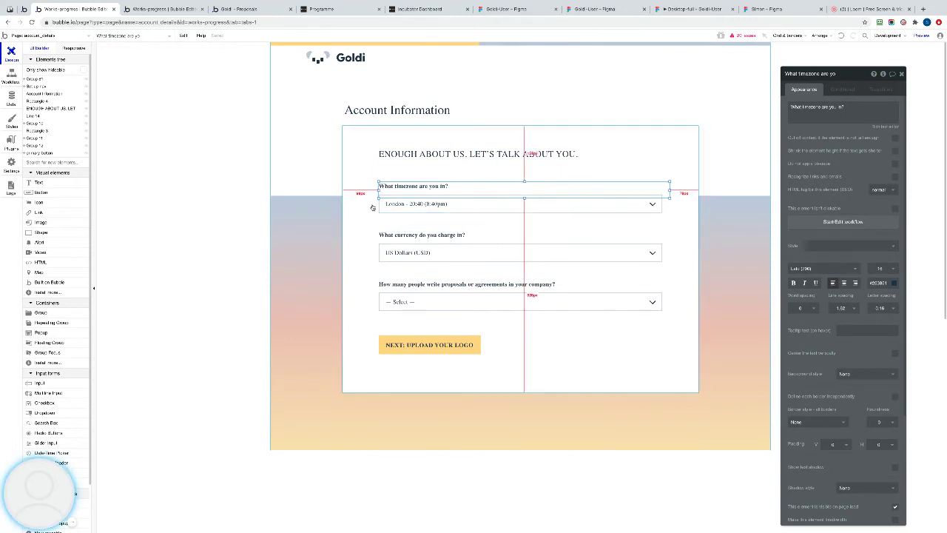
left_click(607, 10)
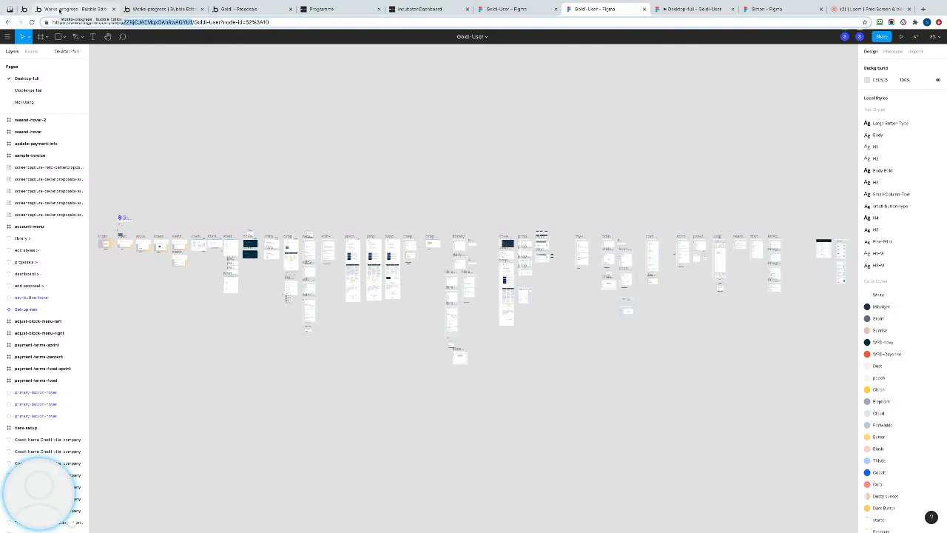
left_click(43, 9)
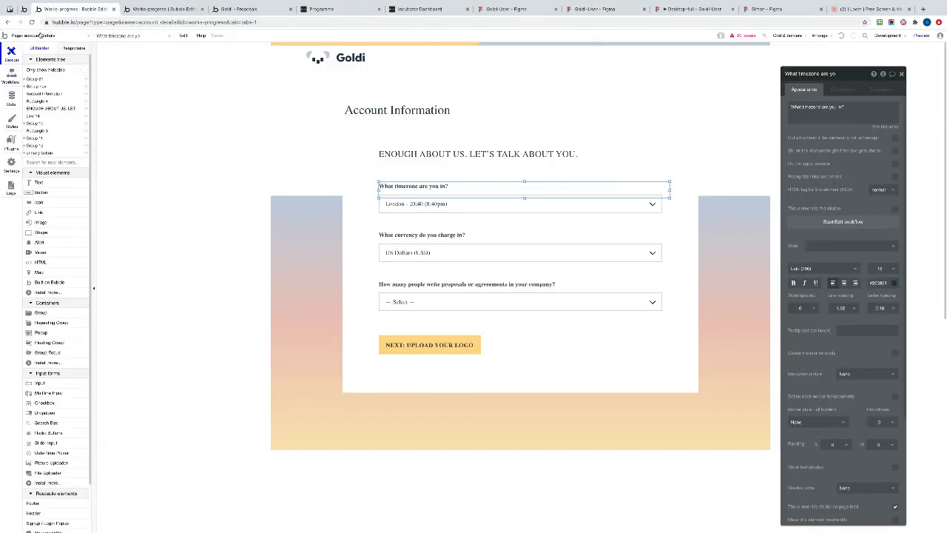
left_click(35, 35)
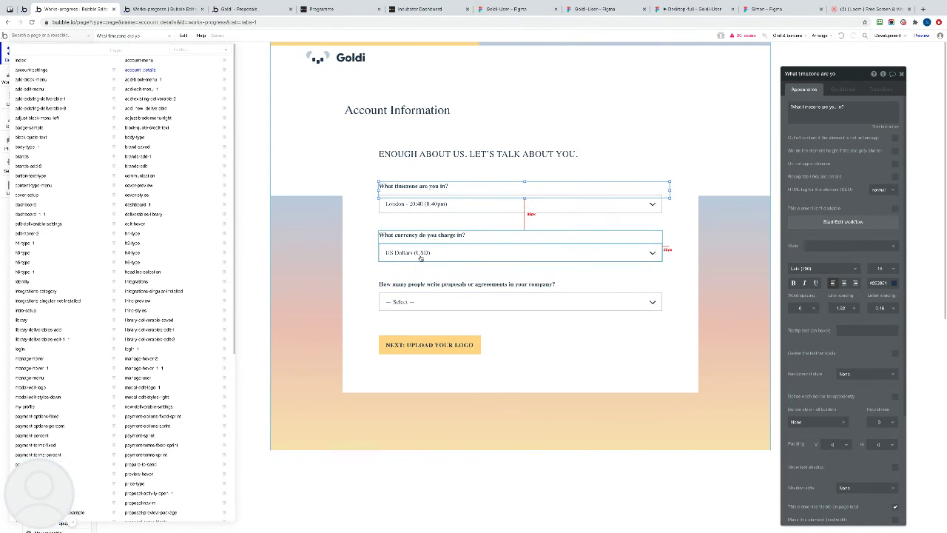
left_click(517, 153)
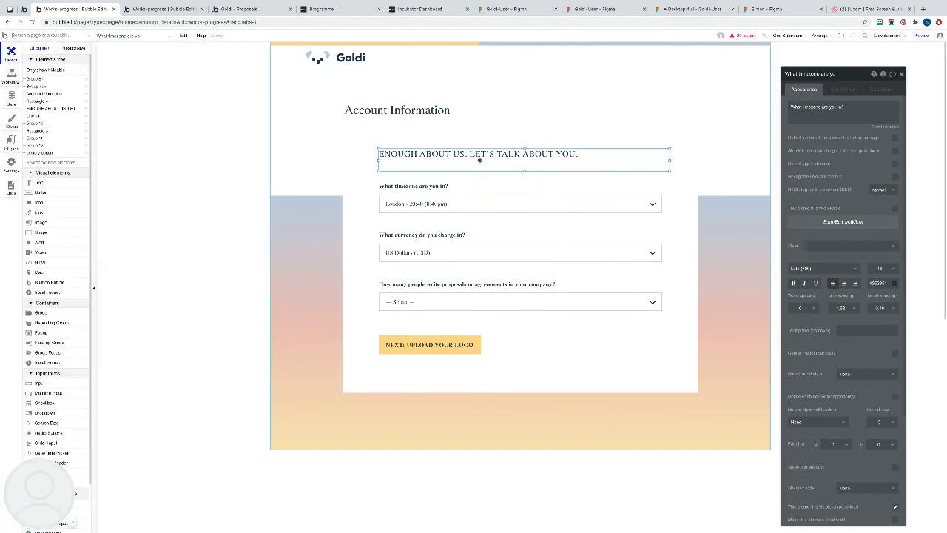
triple_click(832, 108)
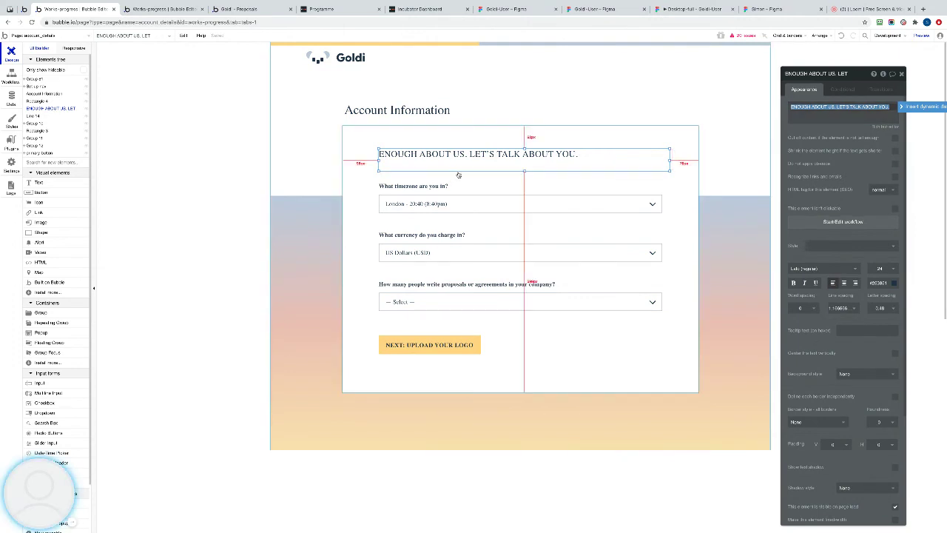
left_click(390, 164)
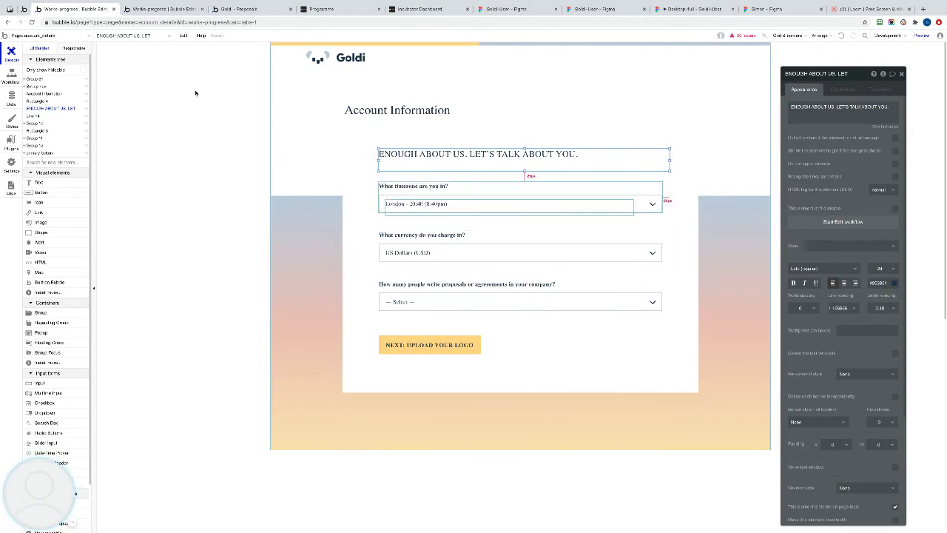
left_click(40, 36)
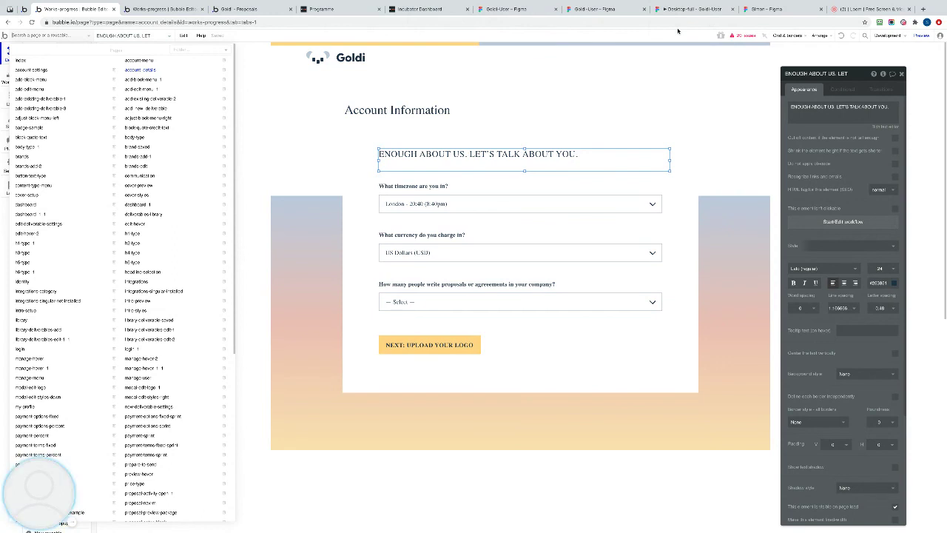
mouse_move(47, 526)
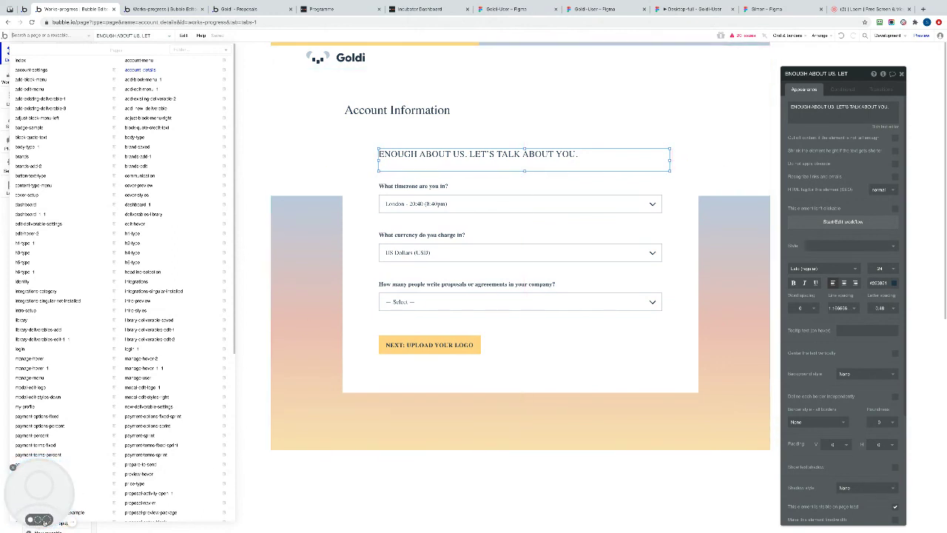
left_click(46, 521)
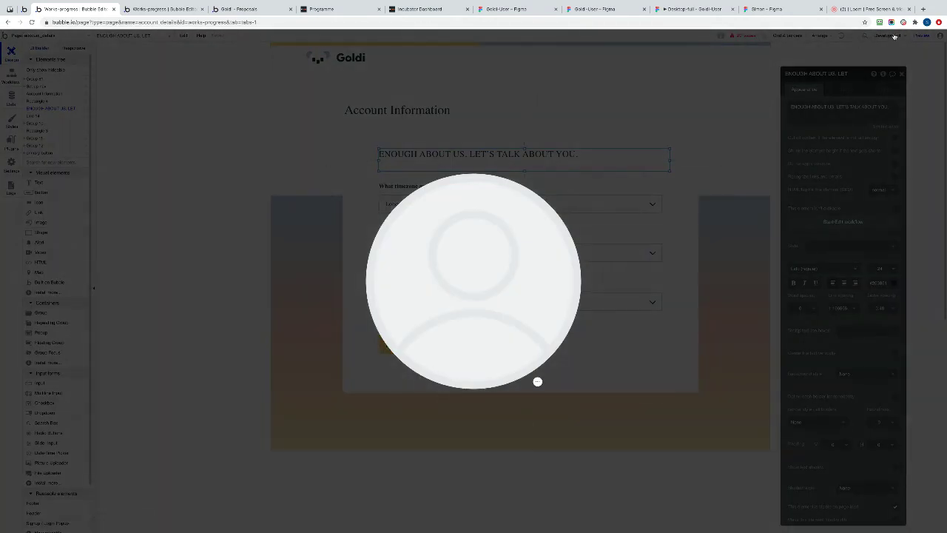